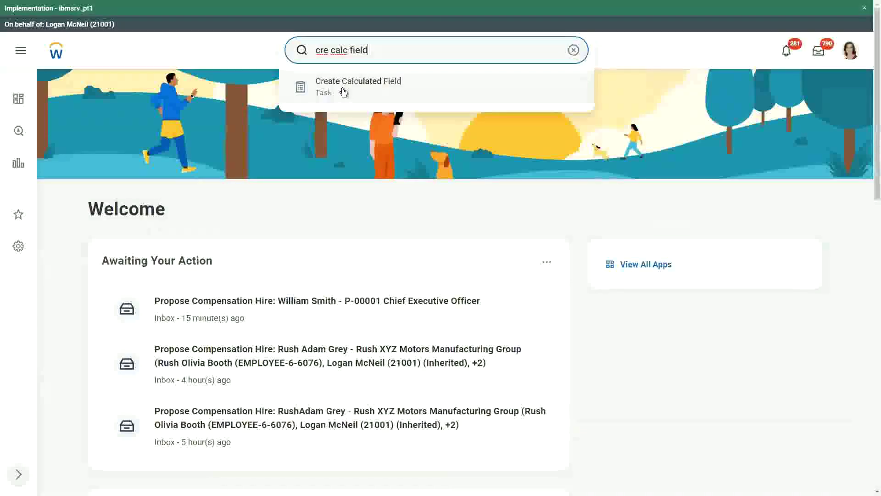
- Start the Create Calculated Field task and name the field CF-WW-Eval Exp-Test
{"action": "left_click", "coordinate": [343, 87]}
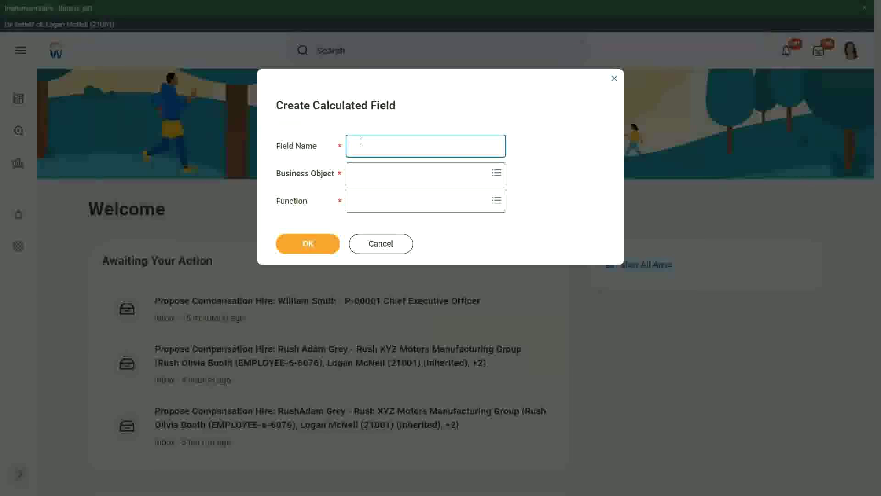
{"action": "type", "text": "CF-WW-"}
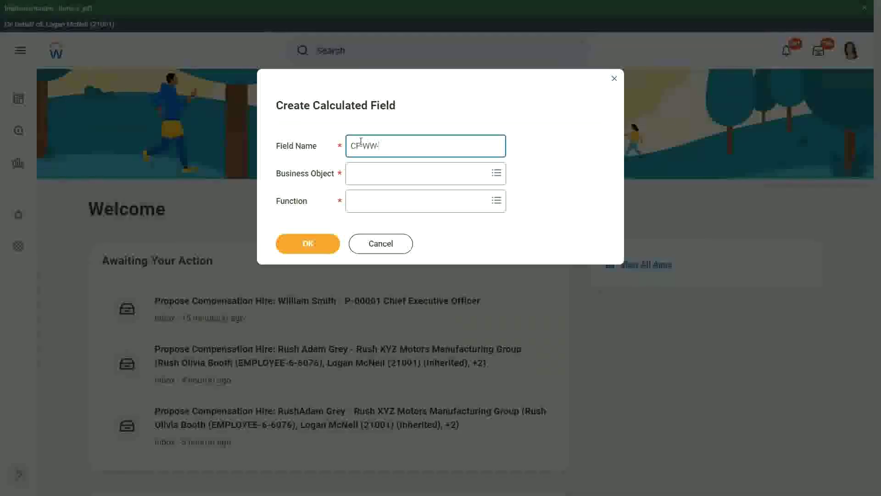
{"action": "type", "text": "E"}
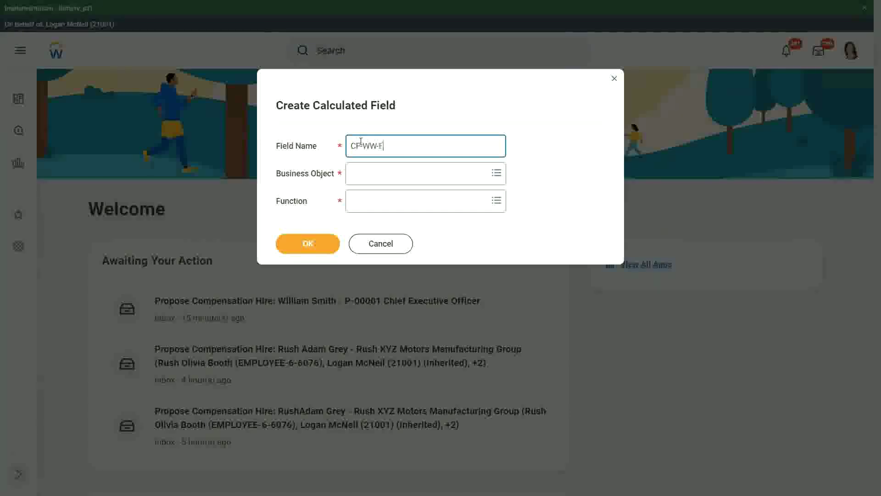
{"action": "type", "text": "vsl Exp"}
{"action": "key", "text": "BackSpace"}
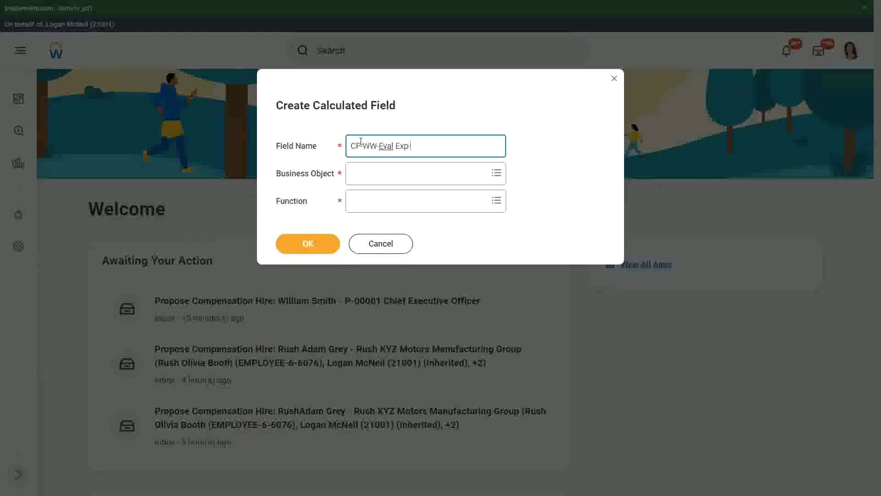
{"action": "type", "text": "-Test"}
{"action": "key", "text": "Tab"}
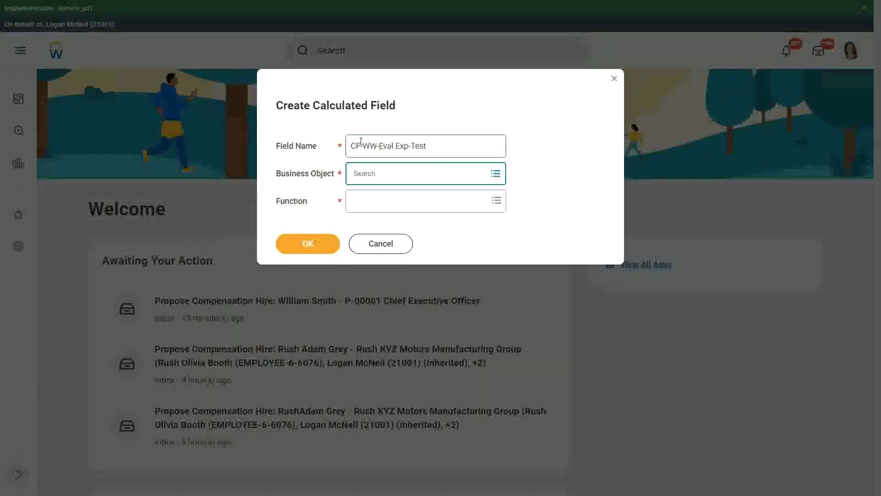
- Set the calculated field's business object to Worker and its function to Evaluate Expression, and continue to the calculation setup
{"action": "type", "text": "worker"}
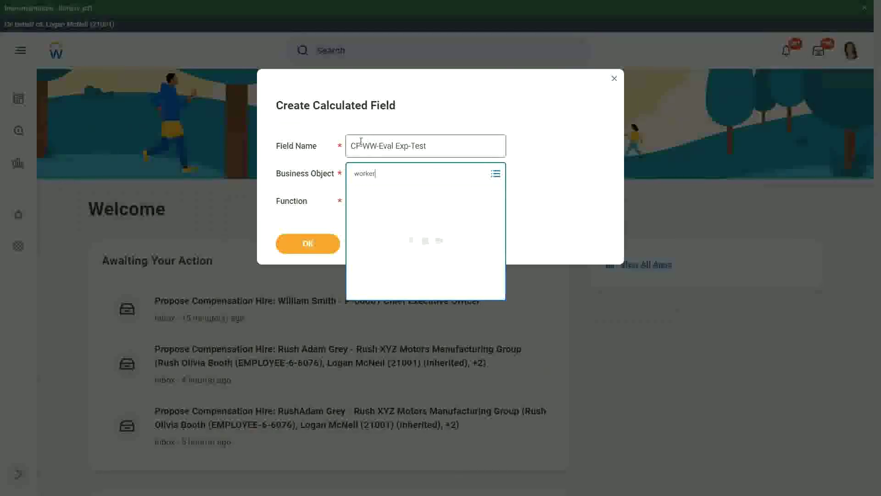
{"action": "key", "text": "Return"}
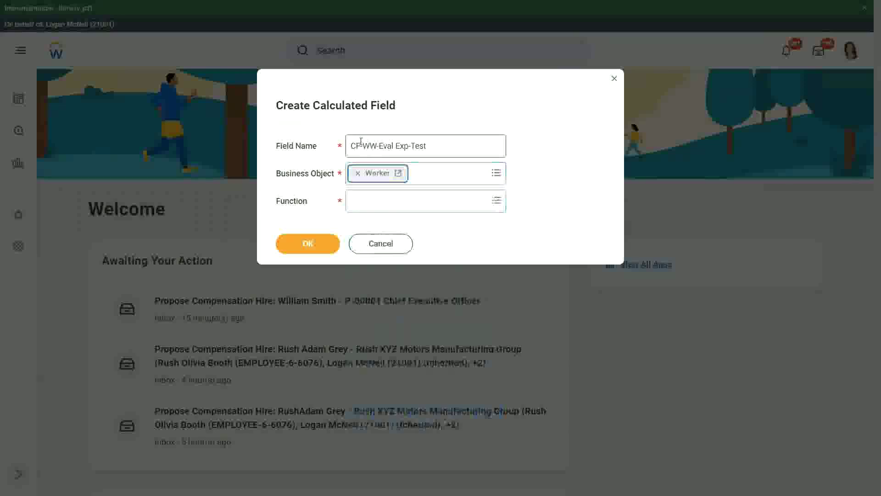
{"action": "type", "text": "t"}
{"action": "key", "text": "BackSpace"}
{"action": "type", "text": "eval exp"}
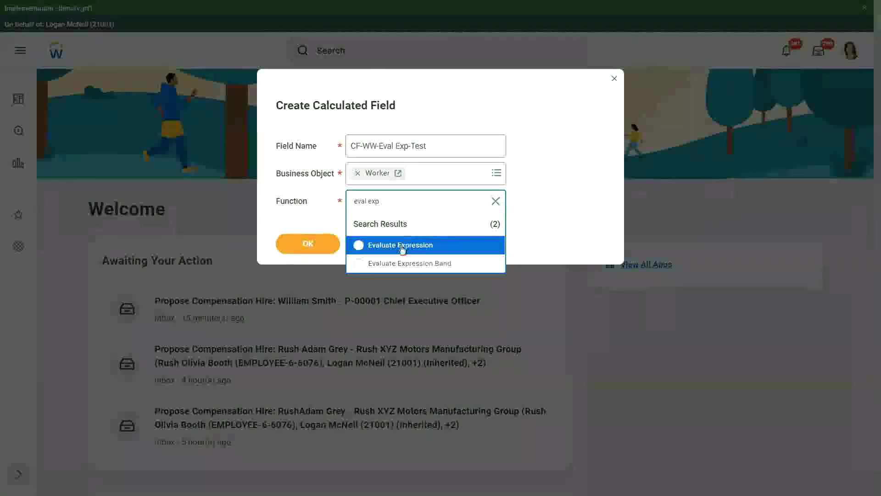
{"action": "left_click", "coordinate": [310, 243]}
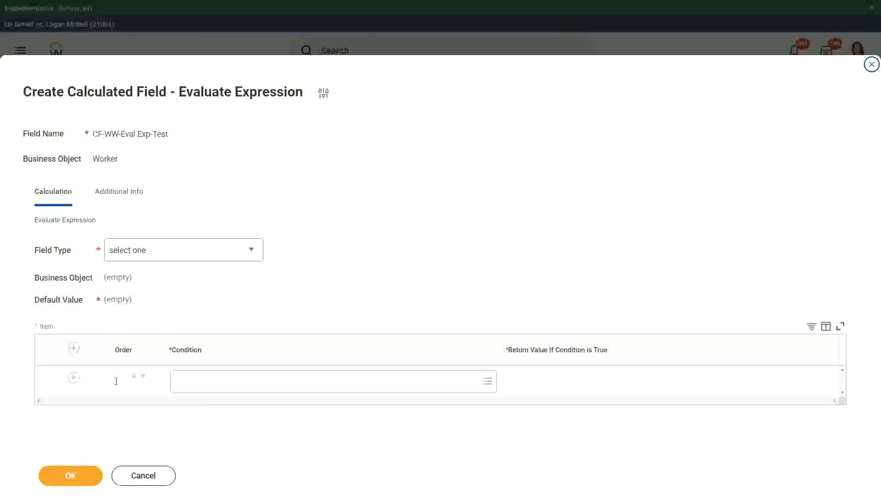
- Place the on-screen text annotation "Boolean or a T/F field" over the first row's Condition field
{"action": "left_click", "coordinate": [199, 380]}
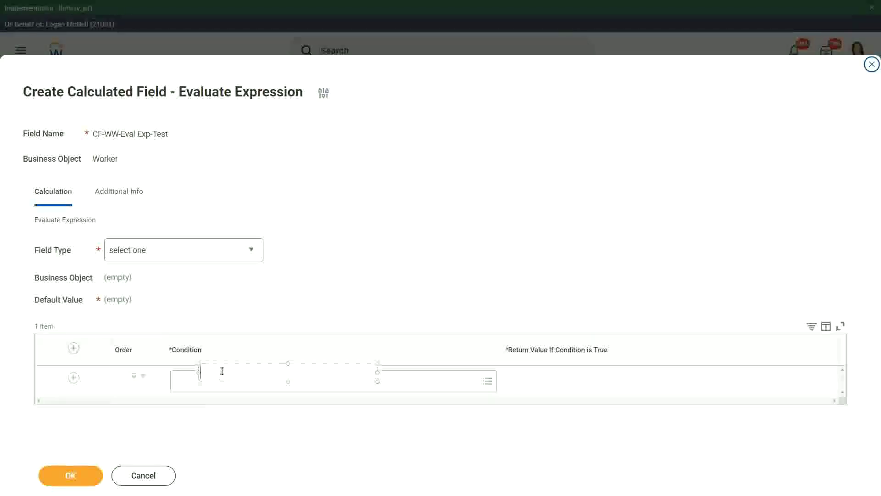
{"action": "left_click_drag", "start_coordinate": [228, 360], "coordinate": [204, 370]}
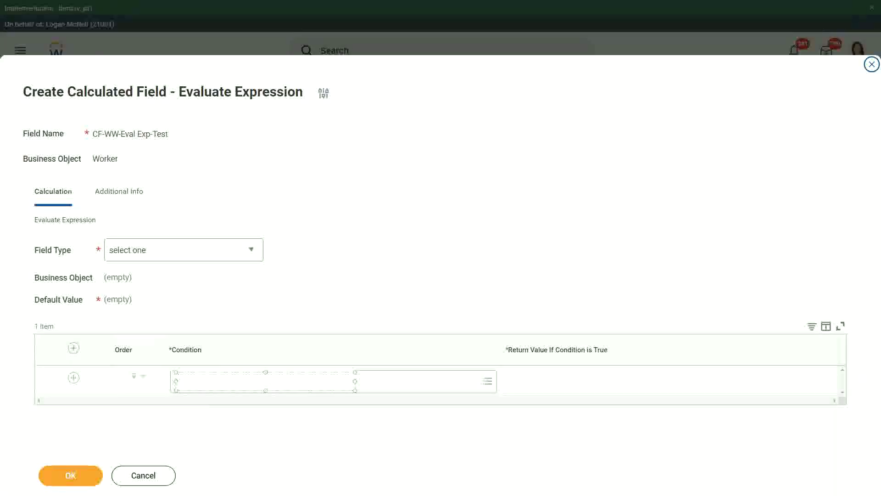
{"action": "type", "text": "Boolean"}
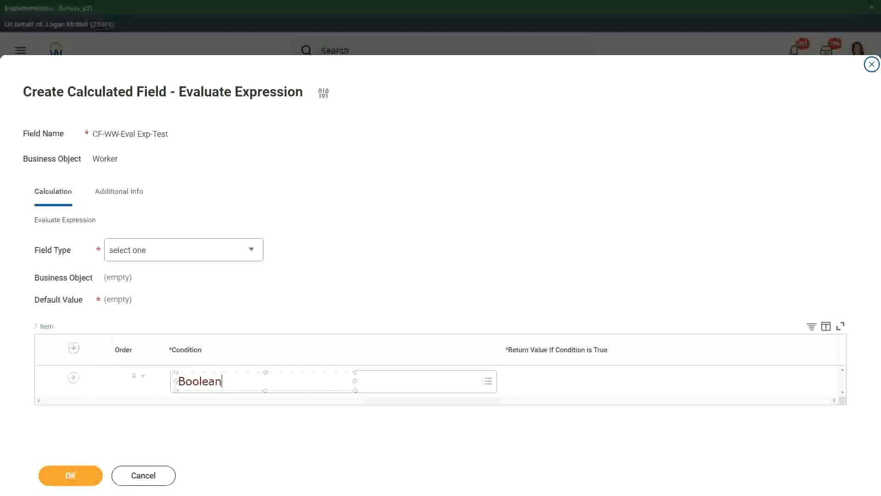
{"action": "type", "text": " or a T"}
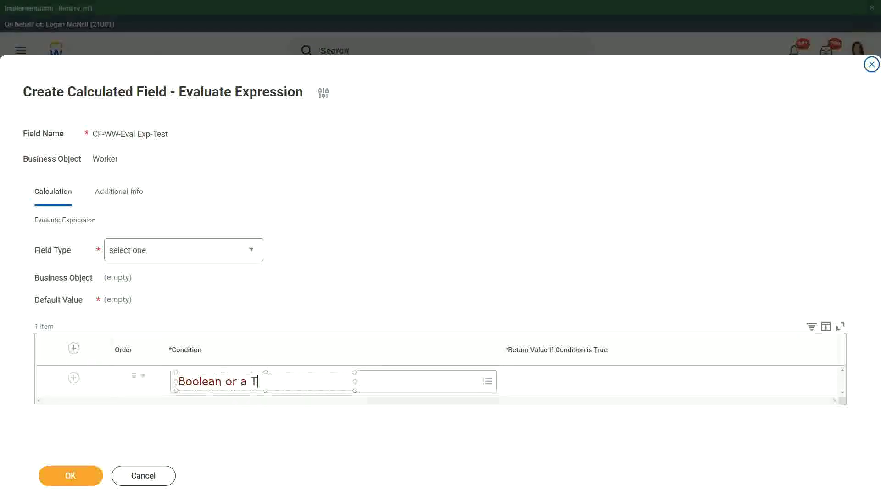
{"action": "type", "text": "/F field"}
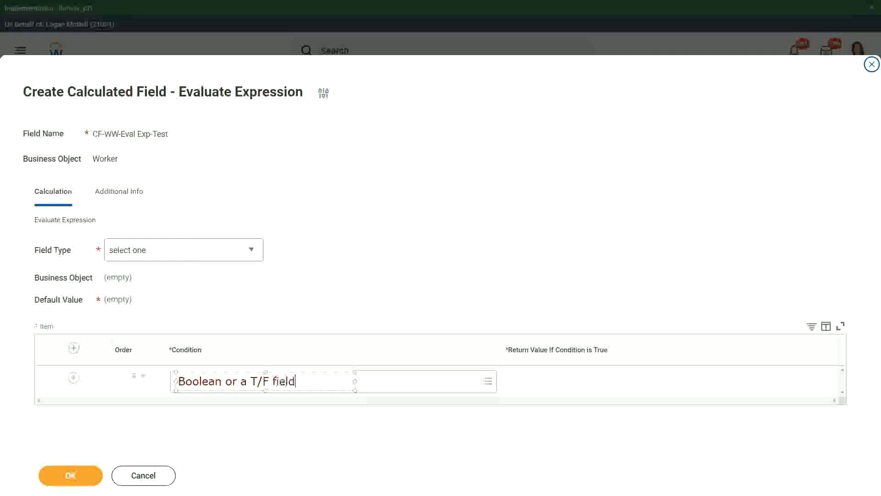
{"action": "left_click", "coordinate": [310, 287]}
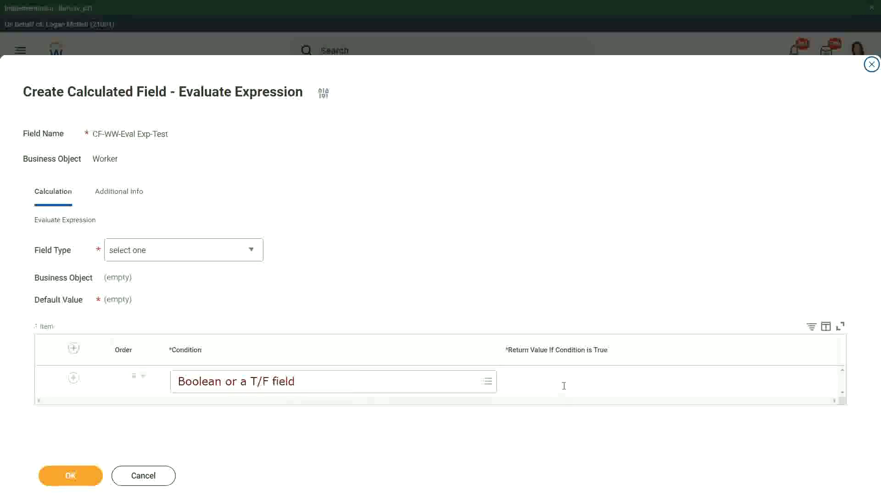
- Annotate the first row's return value cell with "Another Calc Field that gives the result", widened to fit one line
{"action": "left_click", "coordinate": [509, 382]}
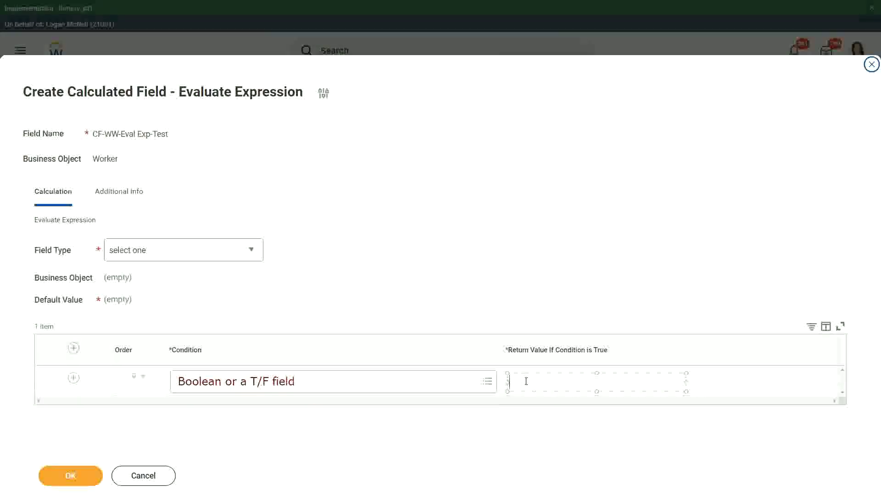
{"action": "type", "text": "An"}
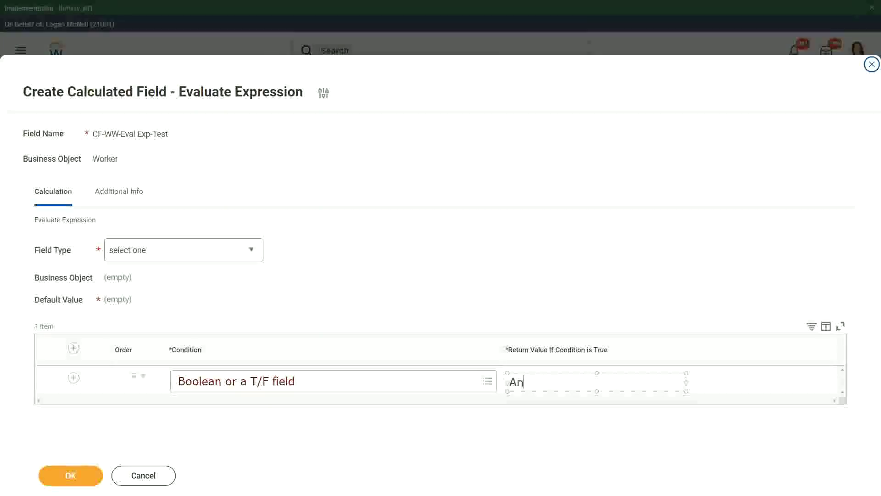
{"action": "type", "text": "other Calc "}
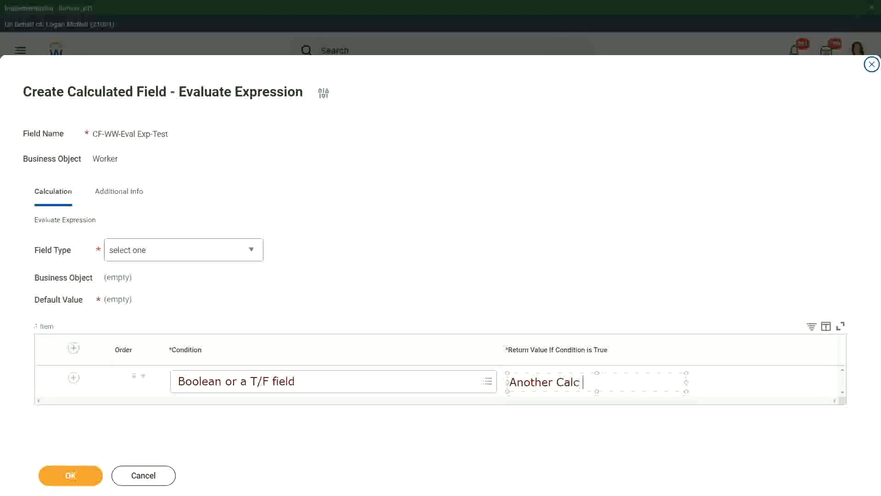
{"action": "type", "text": "Field that gives the result"}
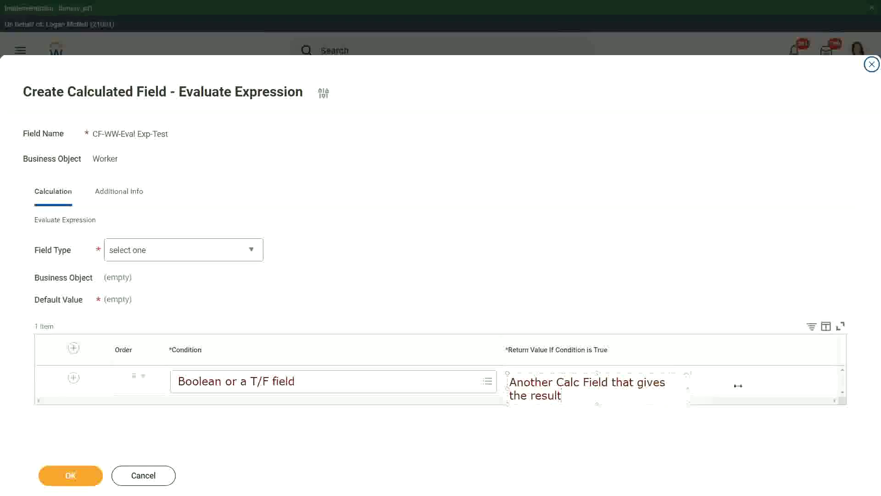
{"action": "left_click_drag", "start_coordinate": [687, 388], "coordinate": [778, 379]}
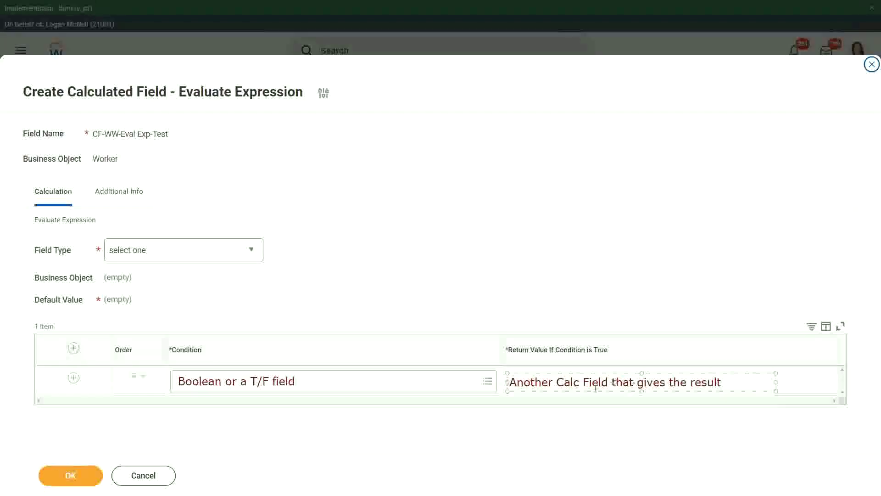
{"action": "left_click", "coordinate": [493, 427]}
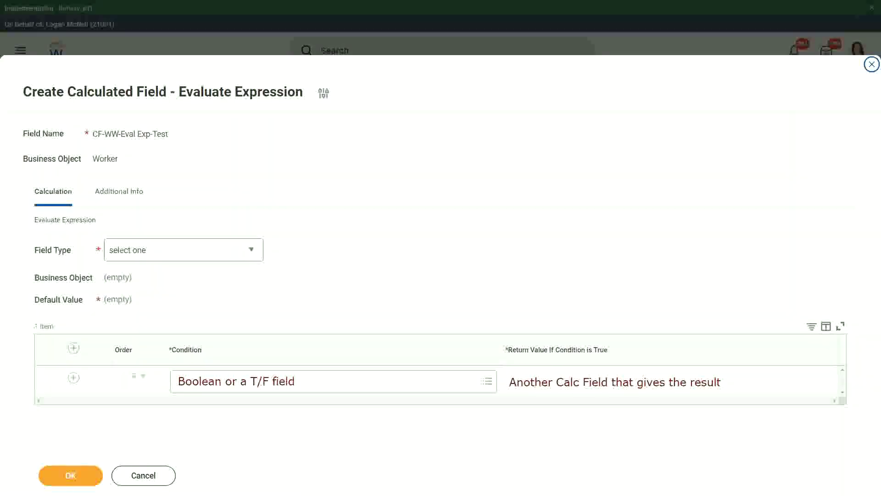
- Review the available field types and set the calculated field's Field Type to Text
{"action": "left_click", "coordinate": [255, 249]}
{"action": "key", "text": "Escape"}
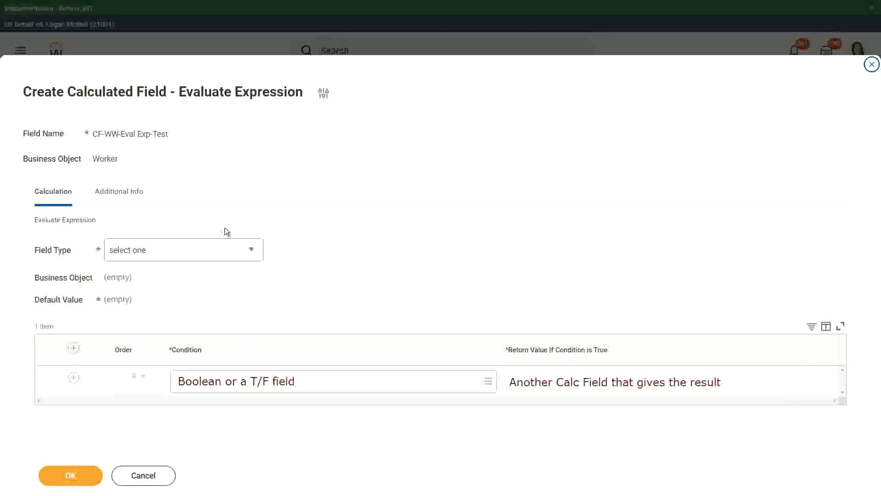
{"action": "left_click", "coordinate": [252, 250]}
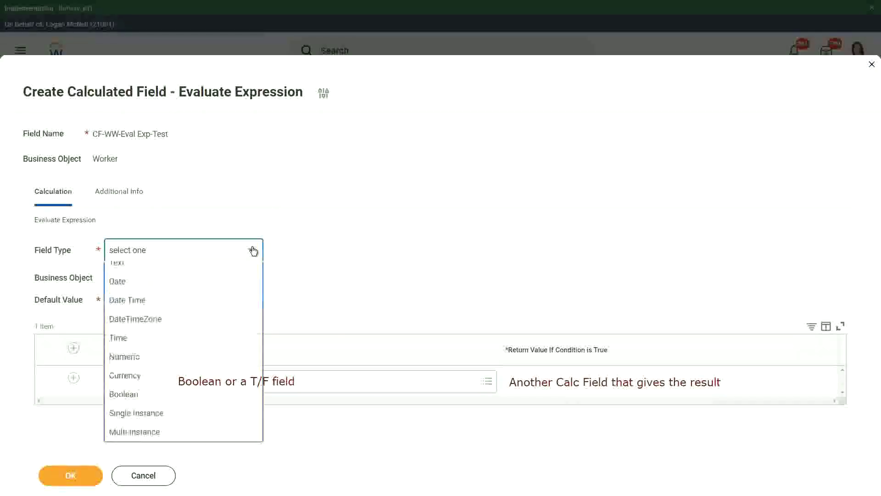
{"action": "left_click", "coordinate": [253, 251]}
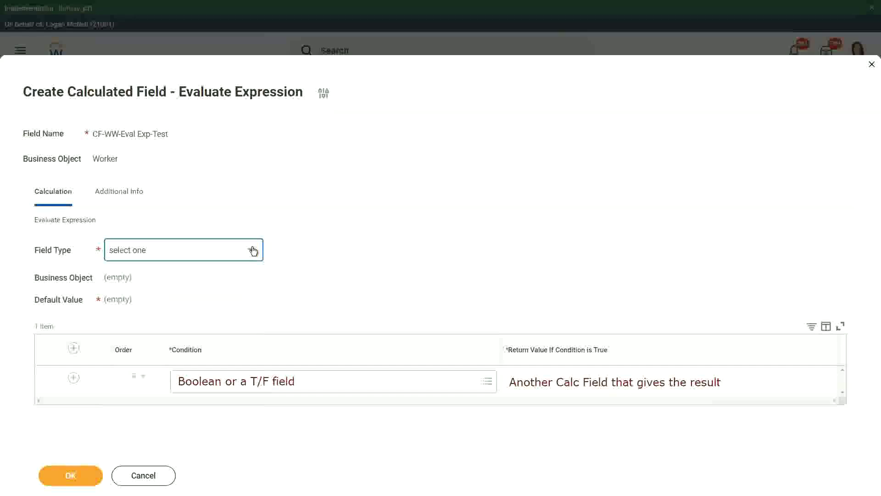
{"action": "left_click", "coordinate": [253, 250]}
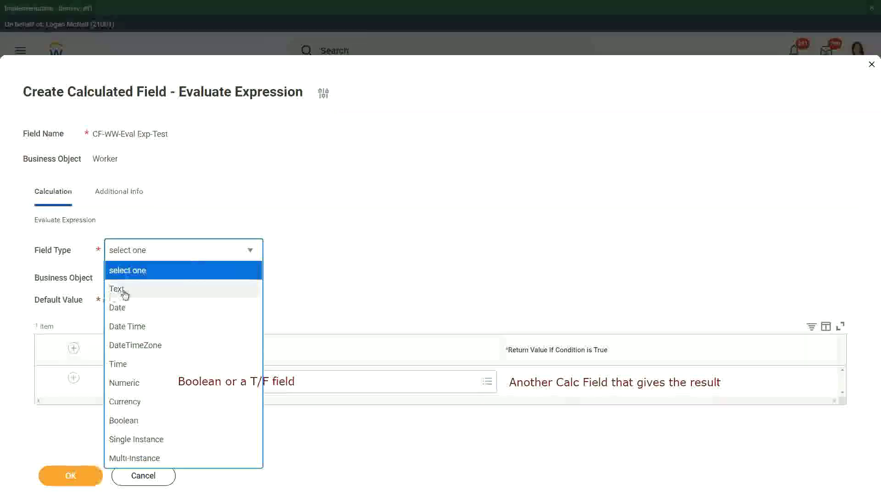
{"action": "left_click", "coordinate": [124, 286]}
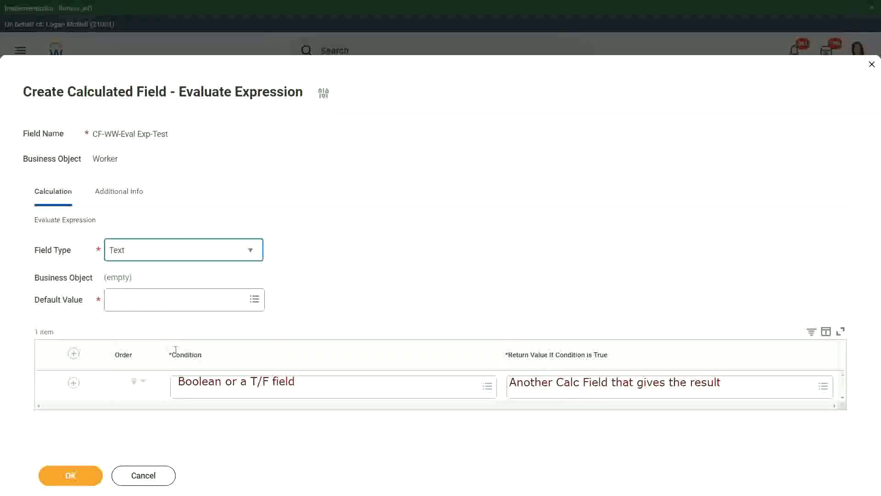
- Place the on-screen text annotation "Some Default Value" over the Default Value field
{"action": "left_click", "coordinate": [118, 300]}
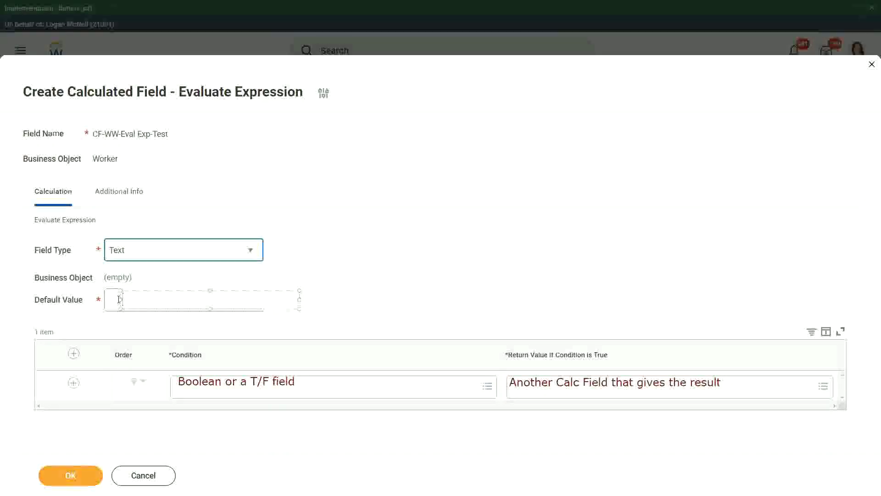
{"action": "type", "text": "Some"}
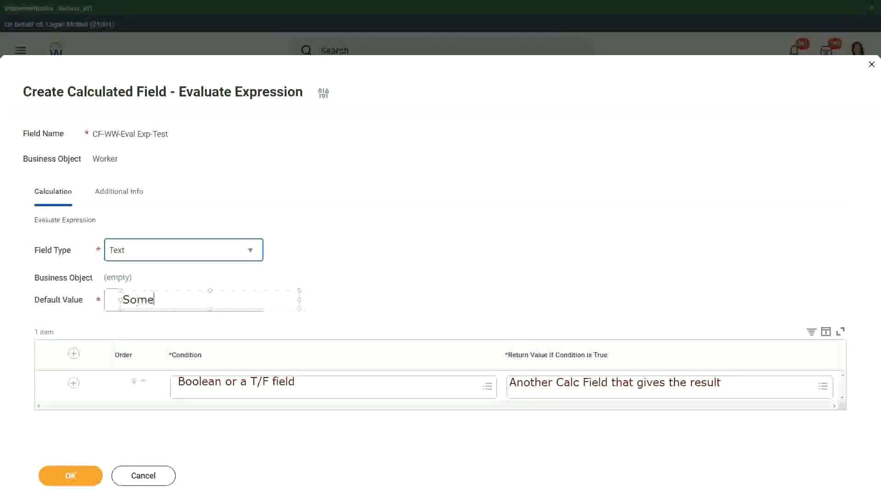
{"action": "type", "text": " Default Value"}
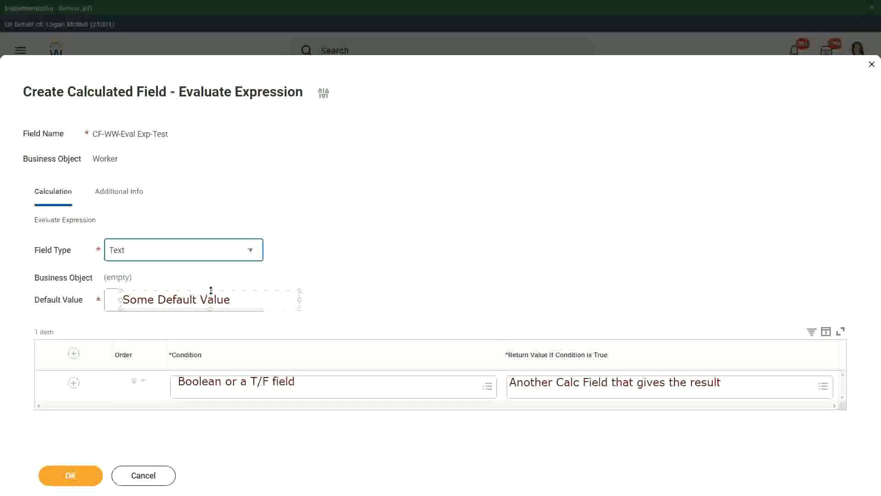
{"action": "left_click", "coordinate": [367, 285]}
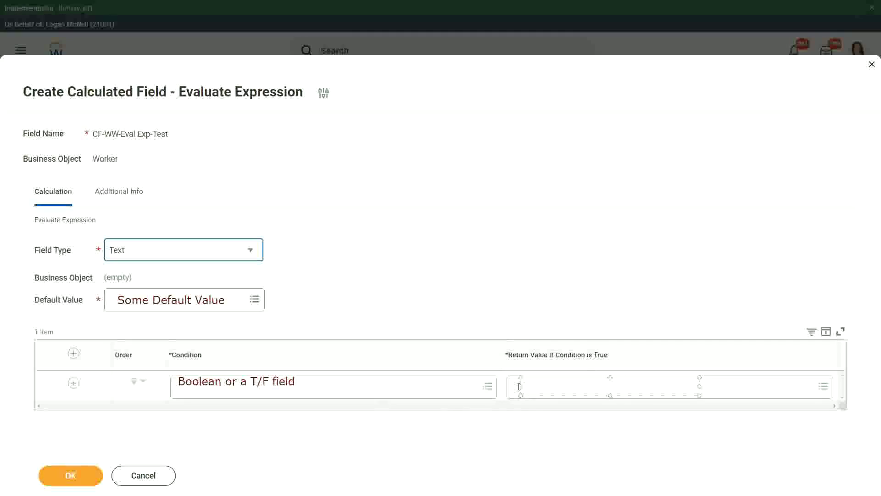
- Replace the return value annotation with "Type in the value that you want in the output", widened to fit one line
{"action": "type", "text": "Type in the value that"}
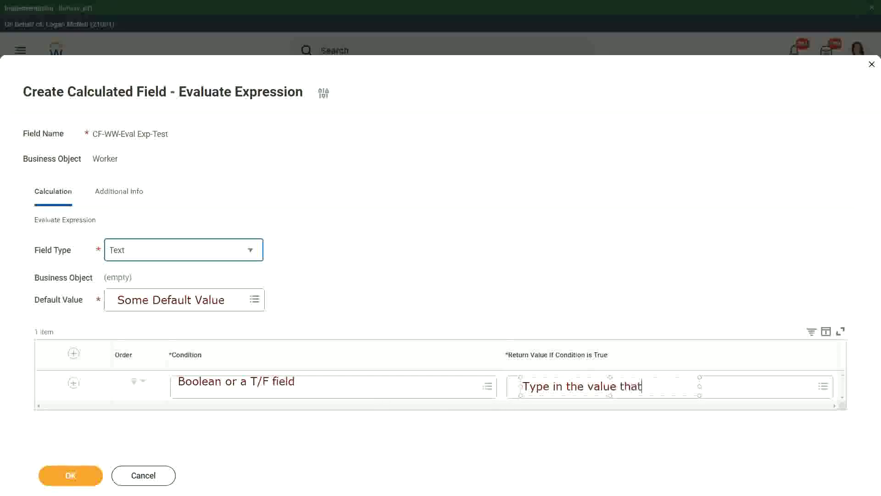
{"action": "type", "text": " you want"}
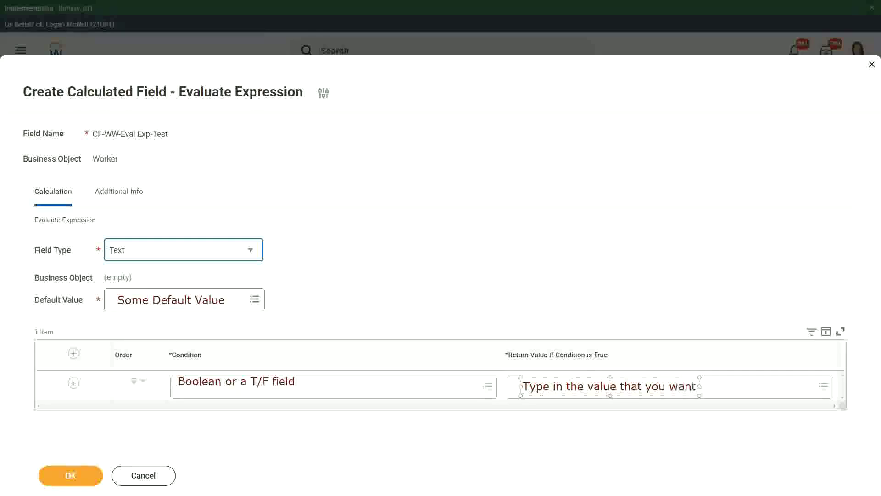
{"action": "type", "text": " in the output"}
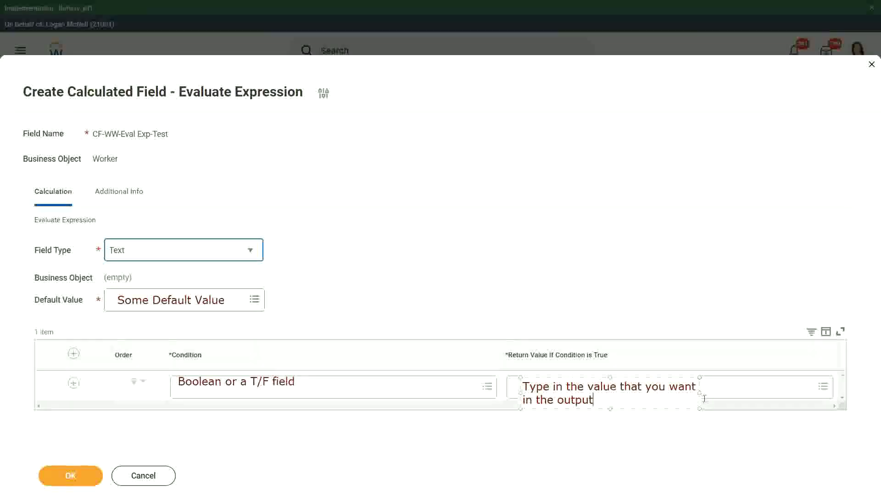
{"action": "left_click_drag", "start_coordinate": [700, 392], "coordinate": [805, 384]}
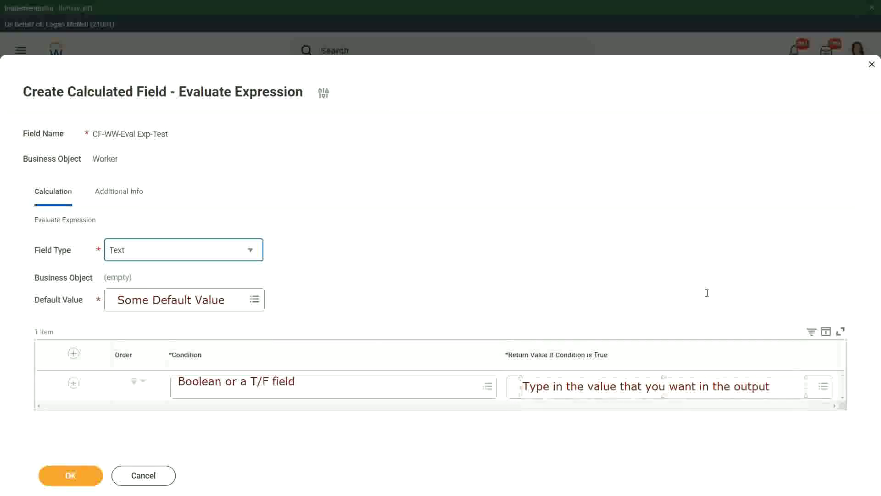
{"action": "left_click", "coordinate": [693, 277]}
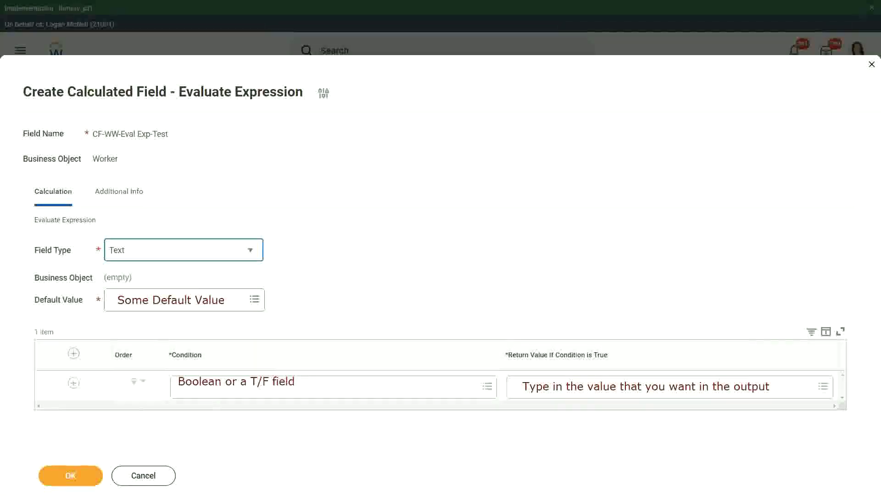
- Cancel and discard the new calculated field, and close the Implementation tenant banner on the home page
{"action": "left_click", "coordinate": [143, 477]}
{"action": "left_click", "coordinate": [395, 275]}
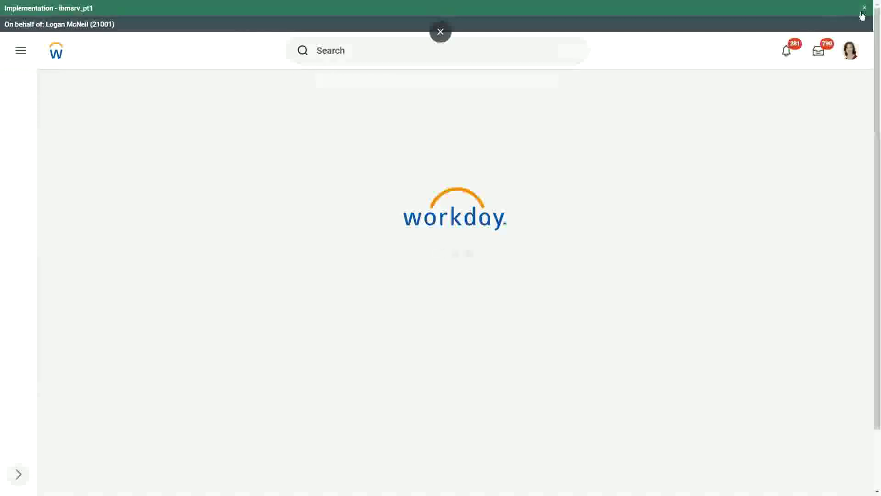
{"action": "left_click", "coordinate": [864, 8]}
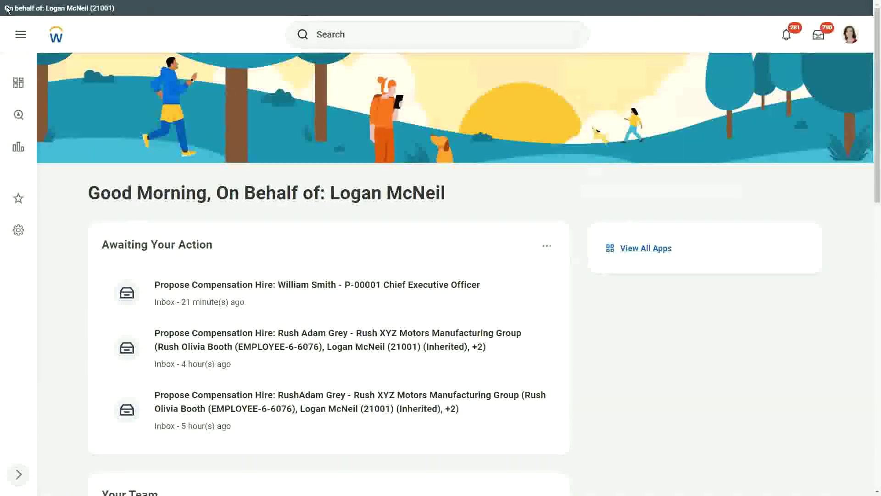
{"action": "key", "text": "F11"}
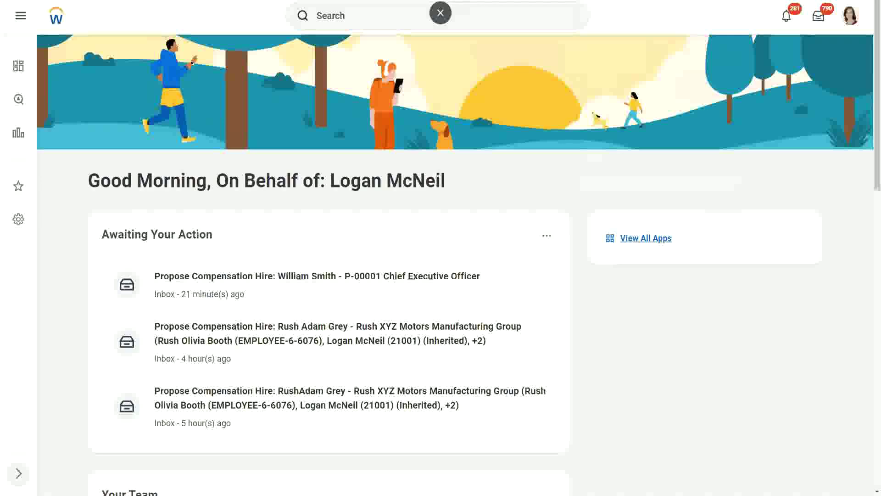